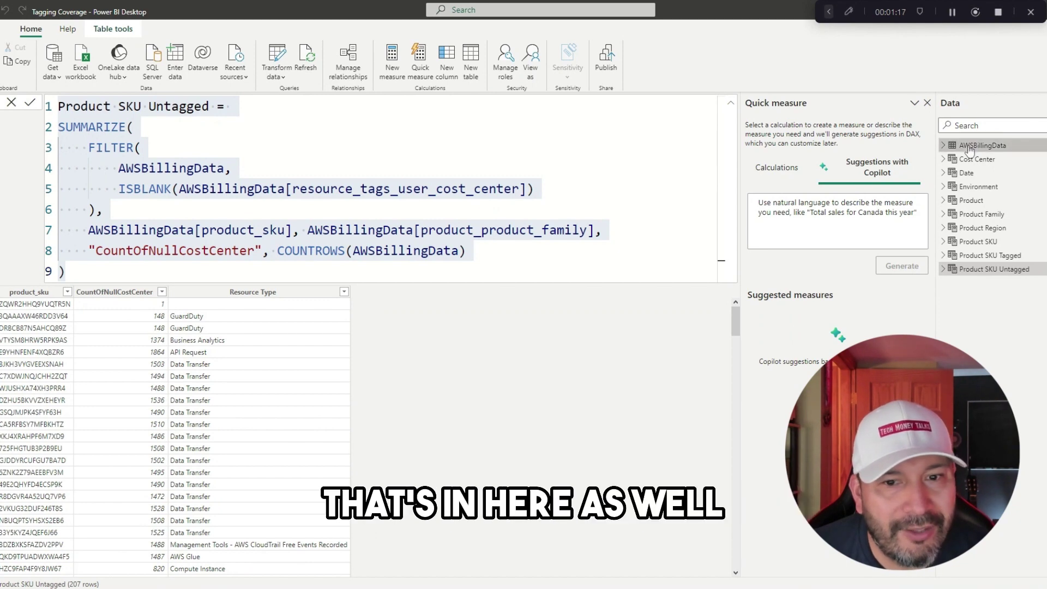
# Select the AWSBillingData table, then view its relationships to Date, Cost Center and Product in Model view
pyautogui.click(971, 146)
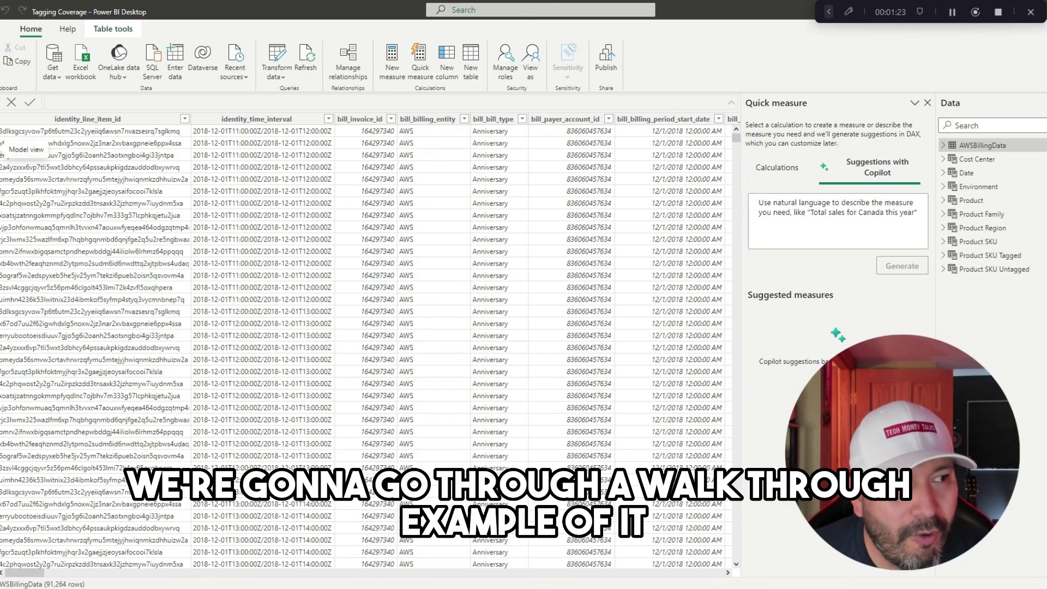
pyautogui.click(3, 150)
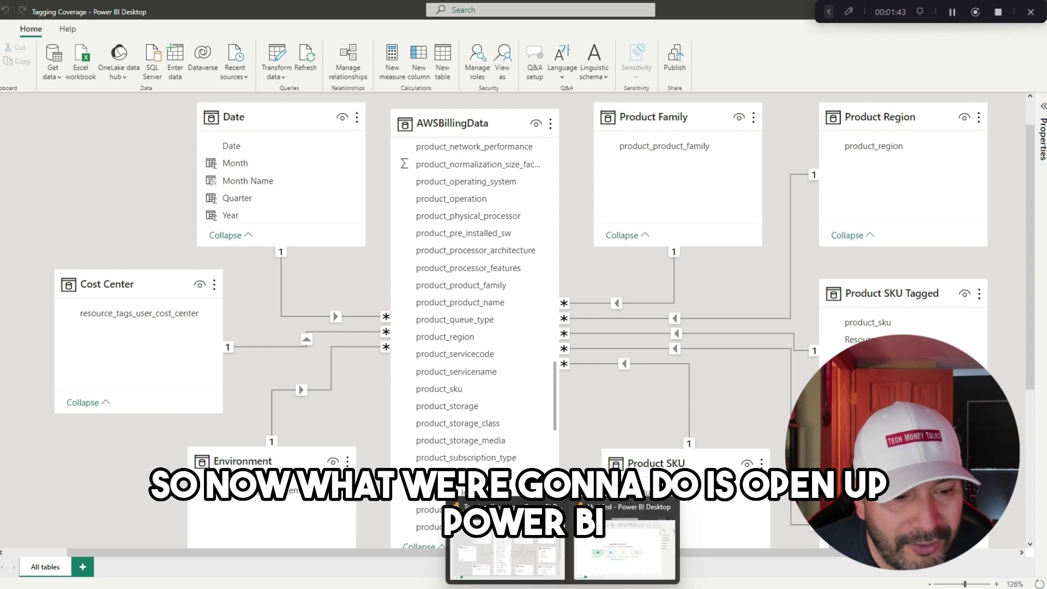
# In the new Untitled report, start an Excel import and pick AWS Mock Billing Data.xlsx
pyautogui.click(600, 564)
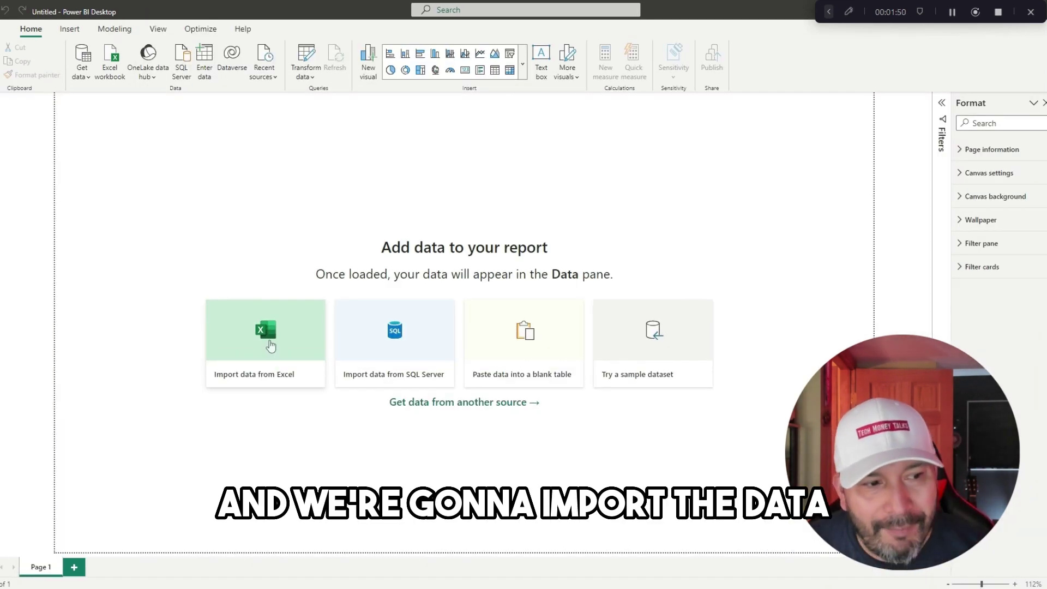
pyautogui.click(270, 339)
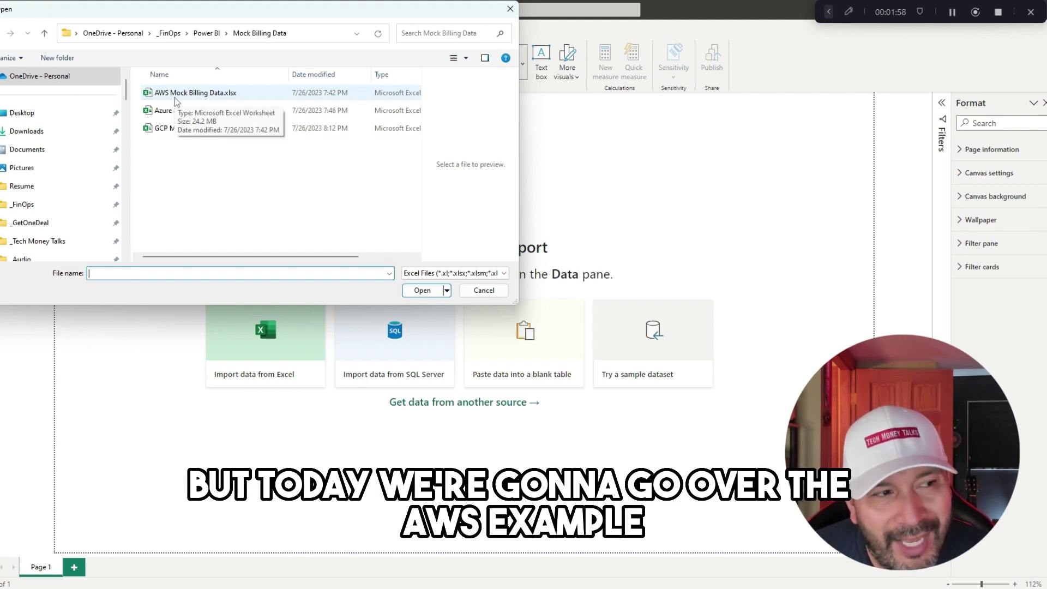
pyautogui.click(168, 94)
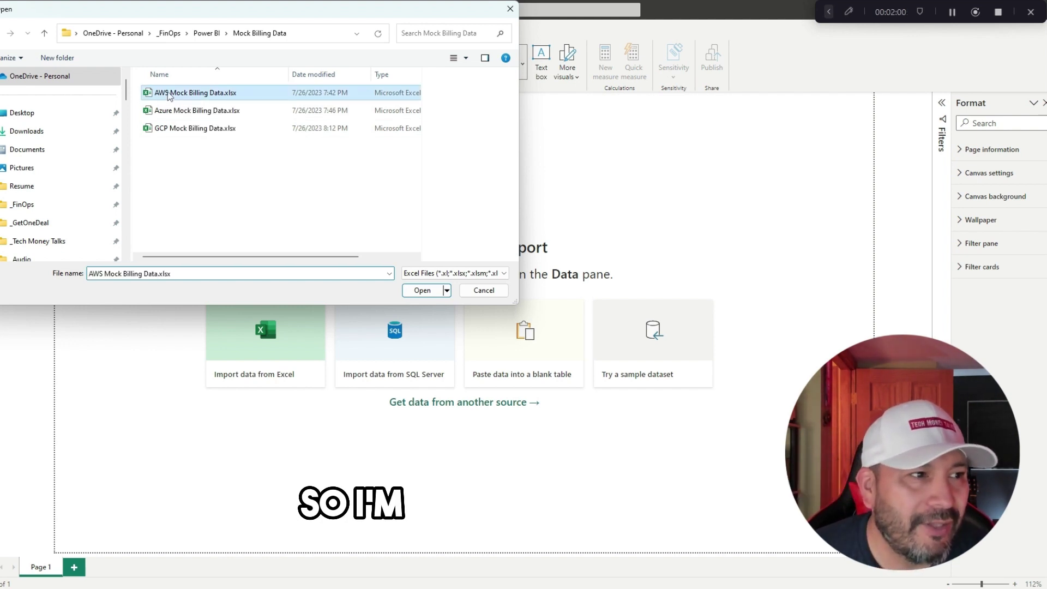
# Open AWS Mock Billing Data.xlsx to load its 91,264-row AWSBillingData table
pyautogui.click(423, 290)
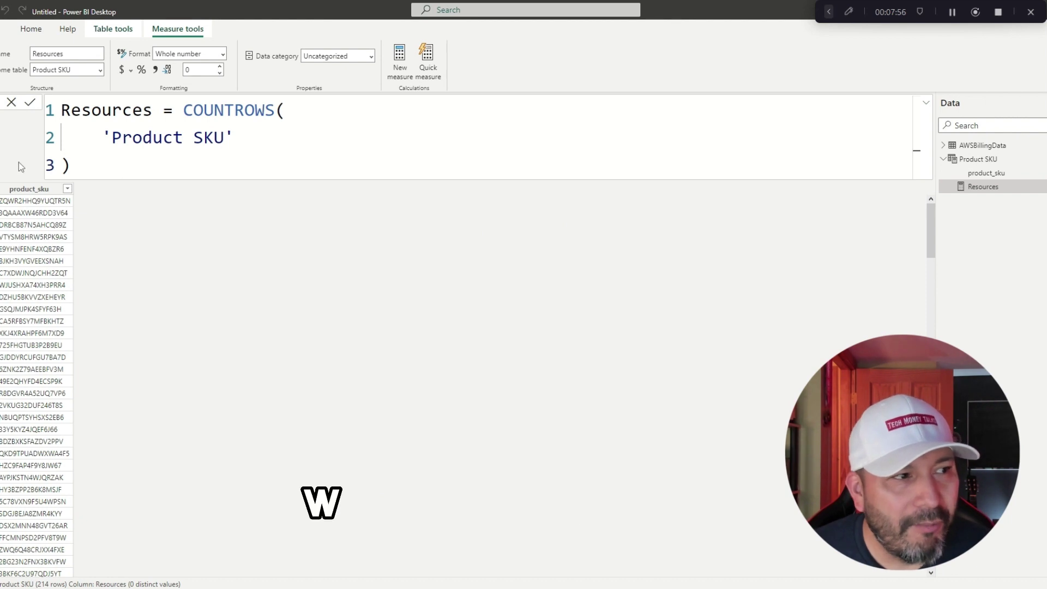
# In Model view, enlarge the AWSBillingData table card to list more of its fields
pyautogui.click(2, 149)
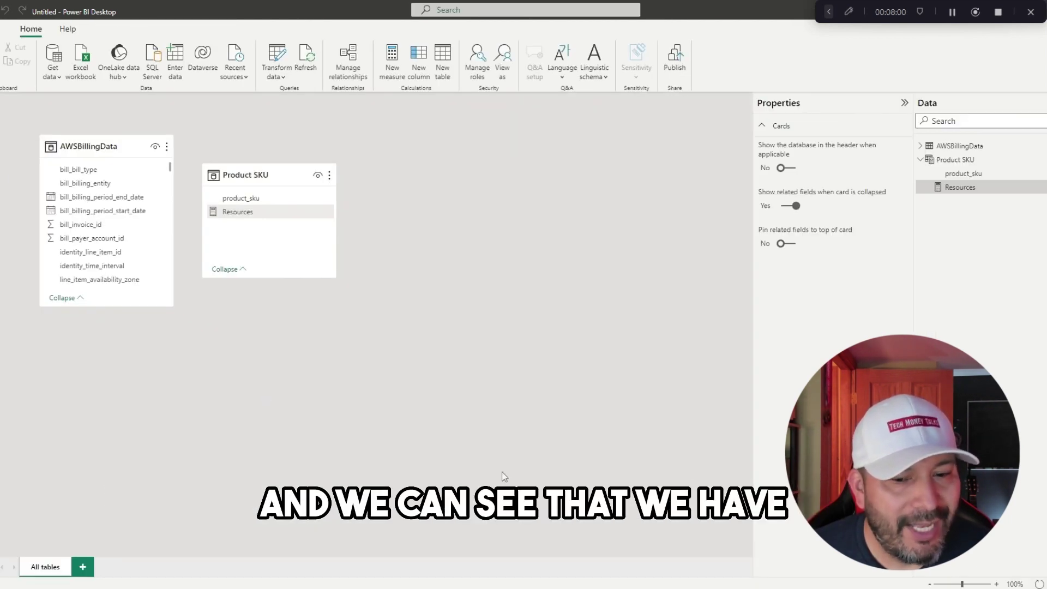
pyautogui.scroll(4, 463, 420)
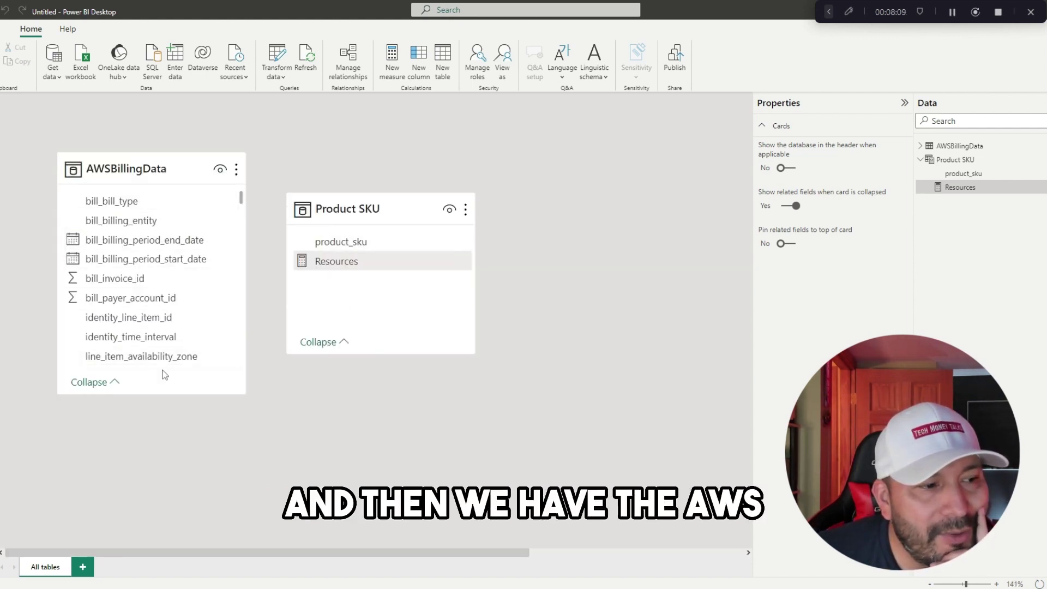
pyautogui.moveTo(156, 393); pyautogui.dragTo(145, 544)
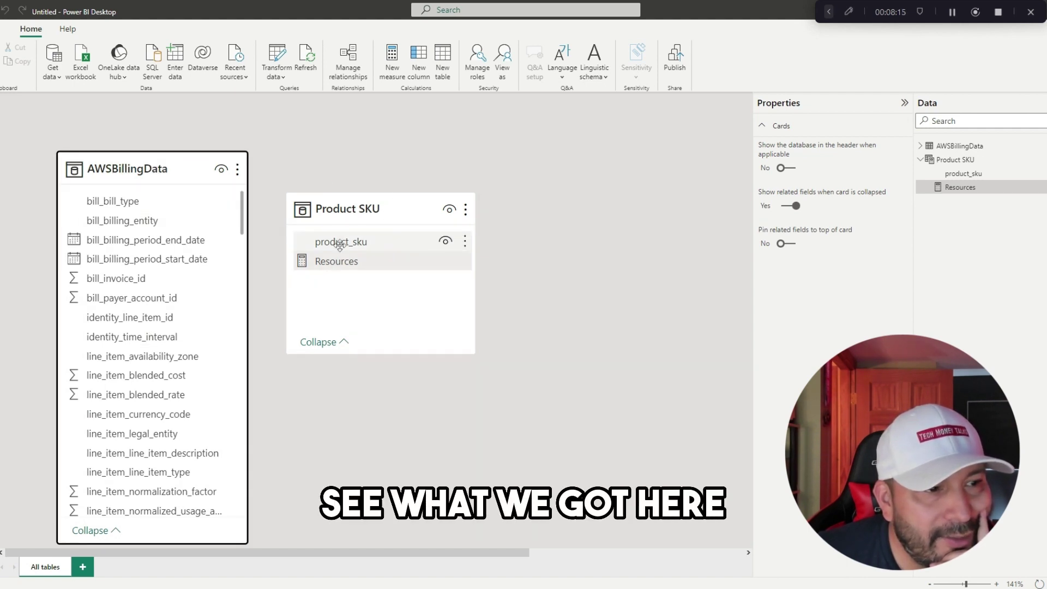
# Link AWSBillingData product_sku to Product SKU product_sku, then move the Product SKU card right
pyautogui.scroll(-10, 152, 349)
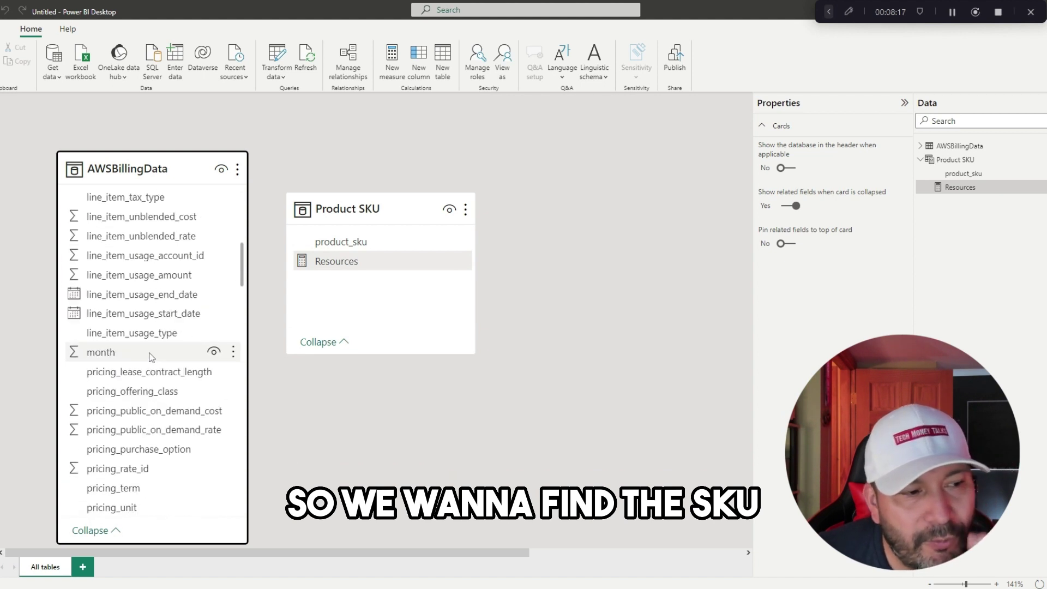
pyautogui.scroll(-5, 152, 357)
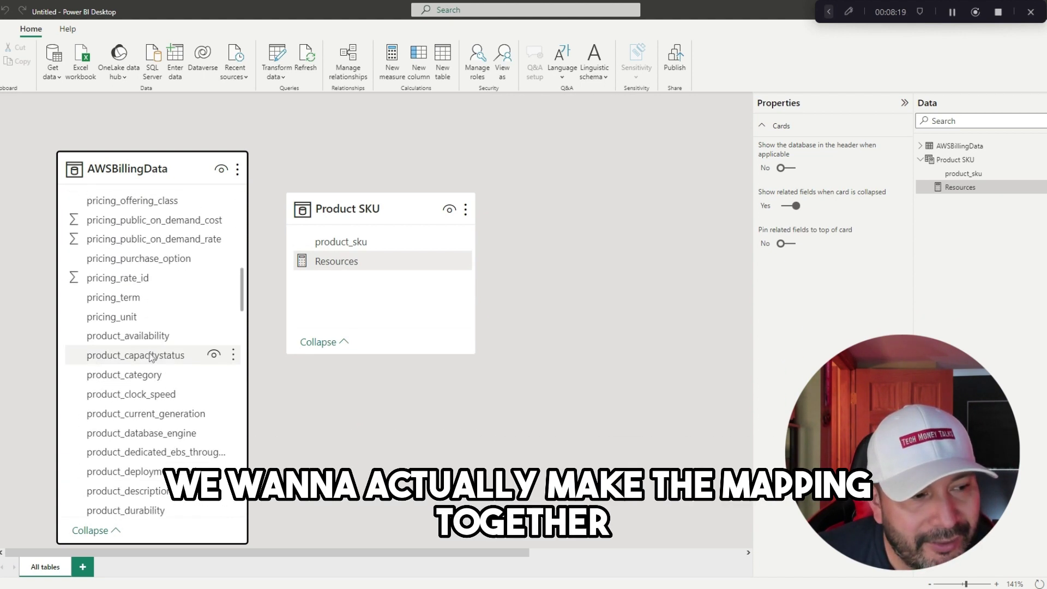
pyautogui.scroll(-1, 151, 356)
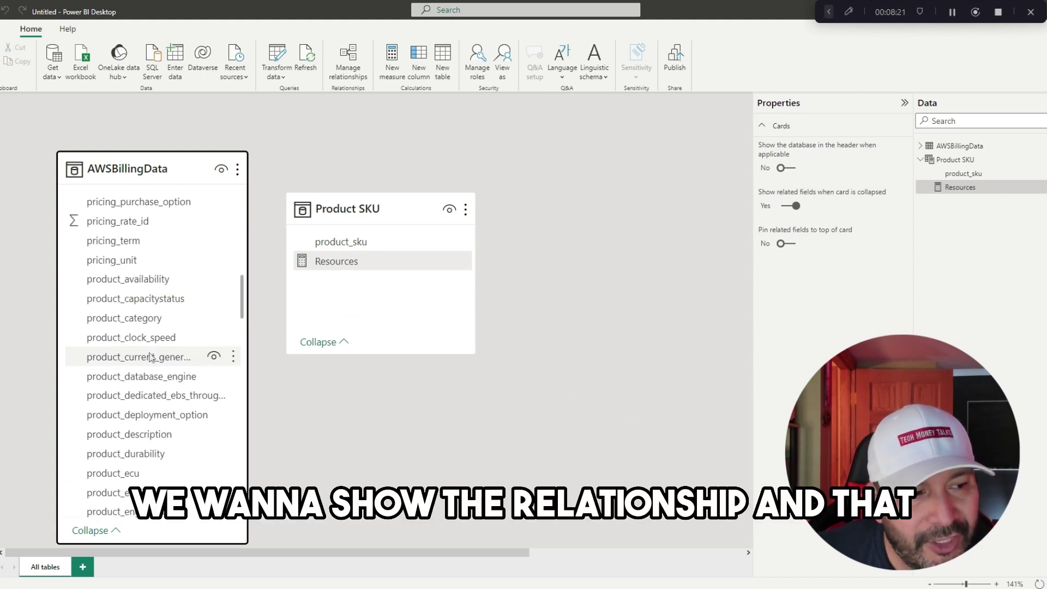
pyautogui.scroll(-5, 150, 358)
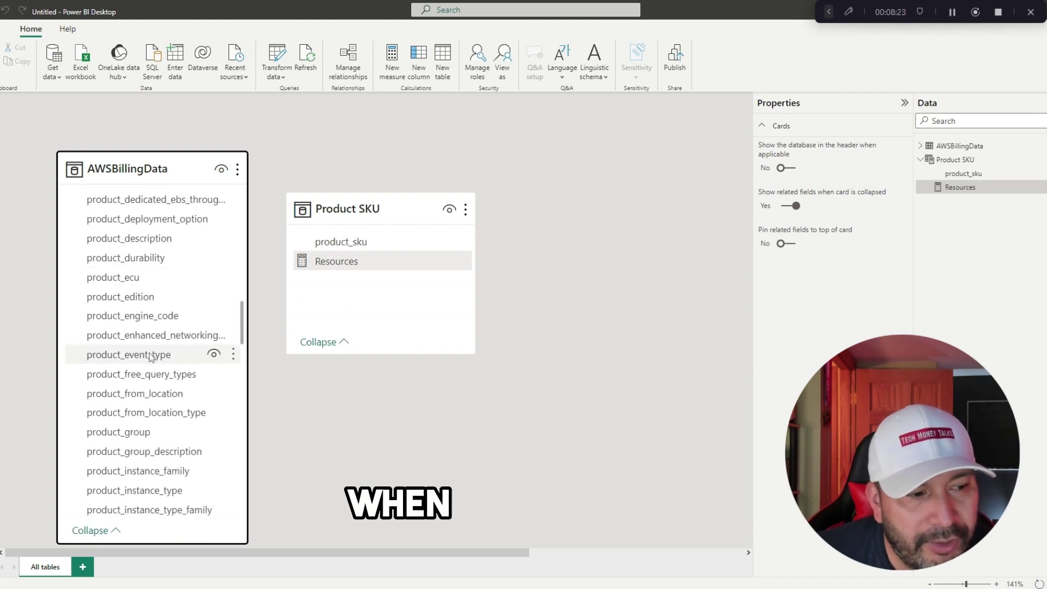
pyautogui.scroll(-4, 150, 357)
pyautogui.scroll(-5, 151, 356)
pyautogui.scroll(-5, 151, 358)
pyautogui.scroll(-4, 151, 357)
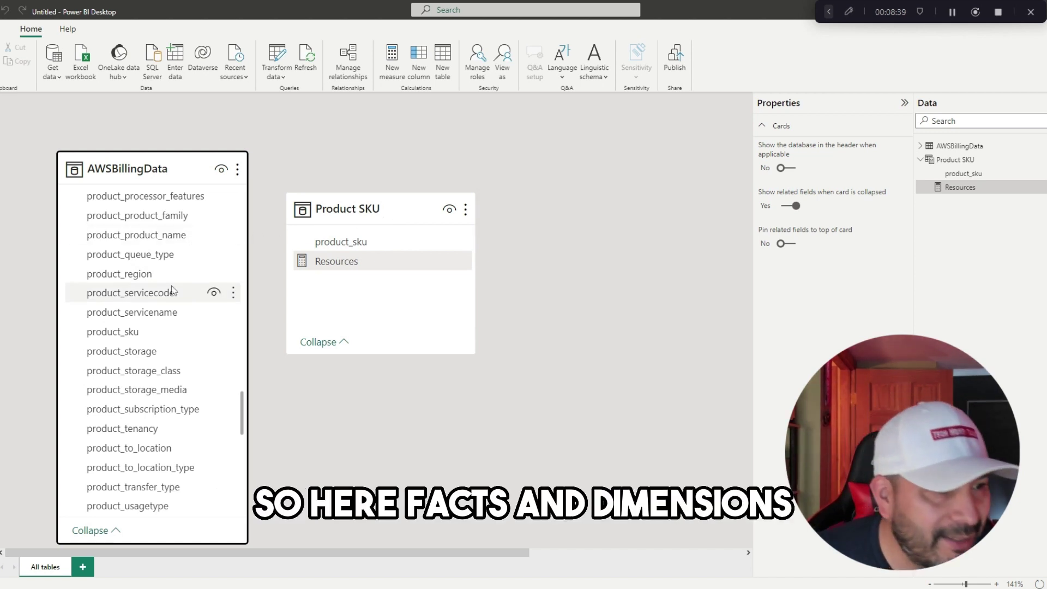
pyautogui.moveTo(325, 244); pyautogui.dragTo(135, 334)
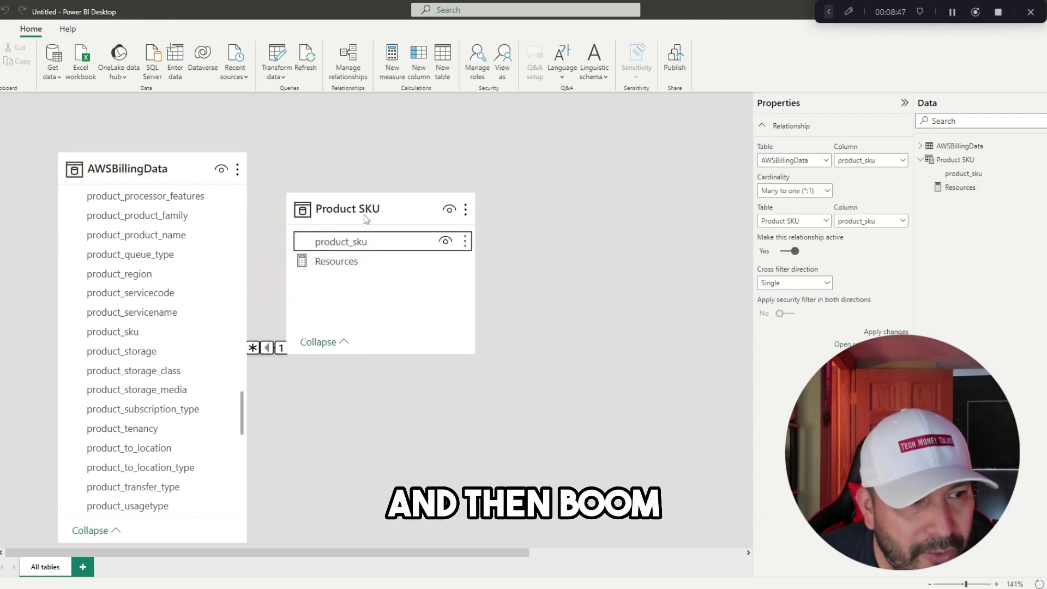
pyautogui.moveTo(397, 211); pyautogui.dragTo(495, 252)
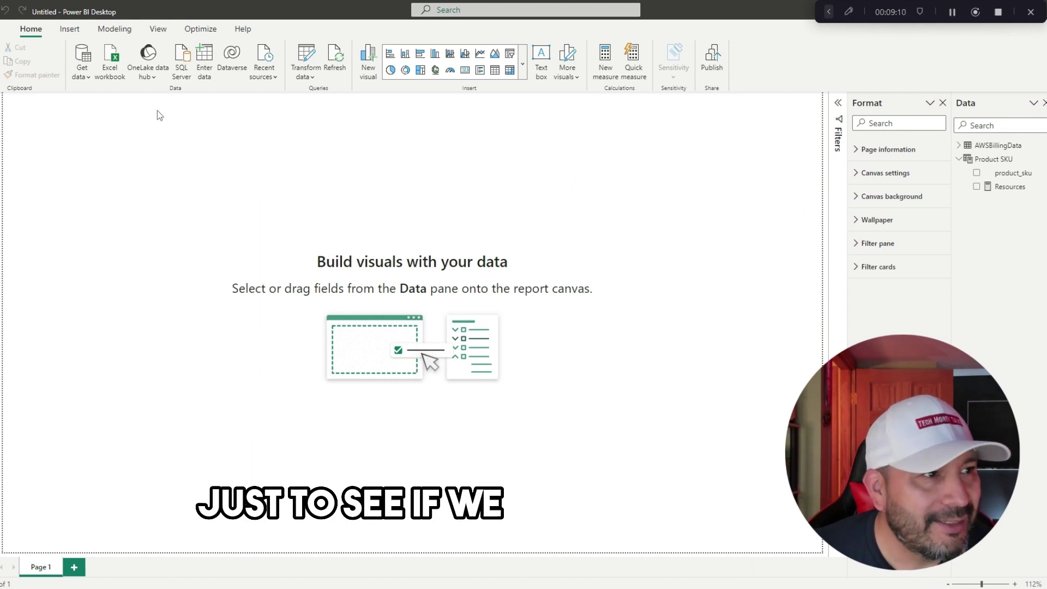
# Apply the Tidal theme from the View tab's Themes gallery
pyautogui.click(158, 30)
pyautogui.click(245, 63)
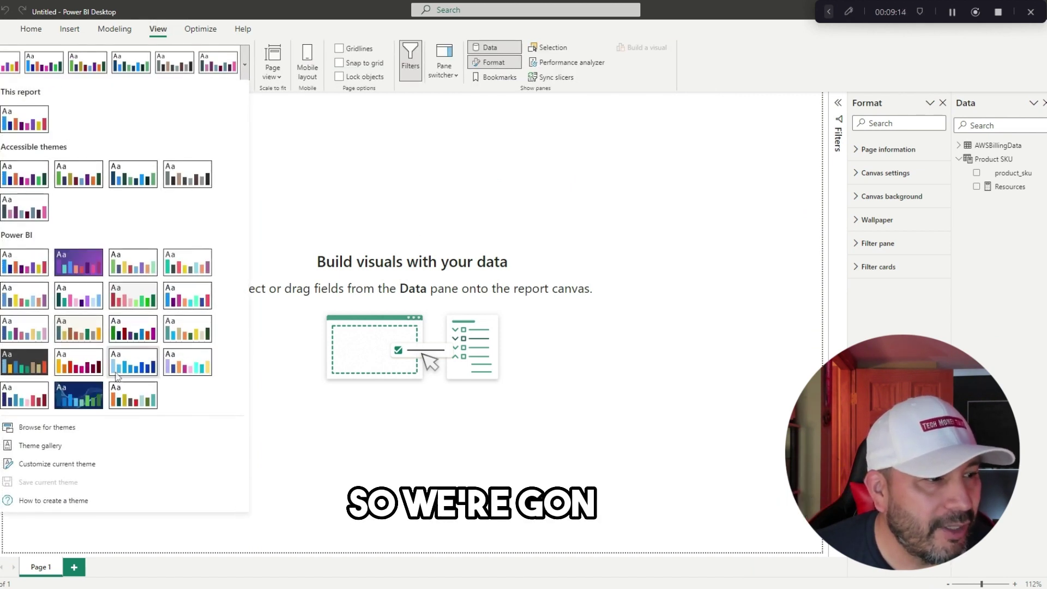
pyautogui.click(79, 397)
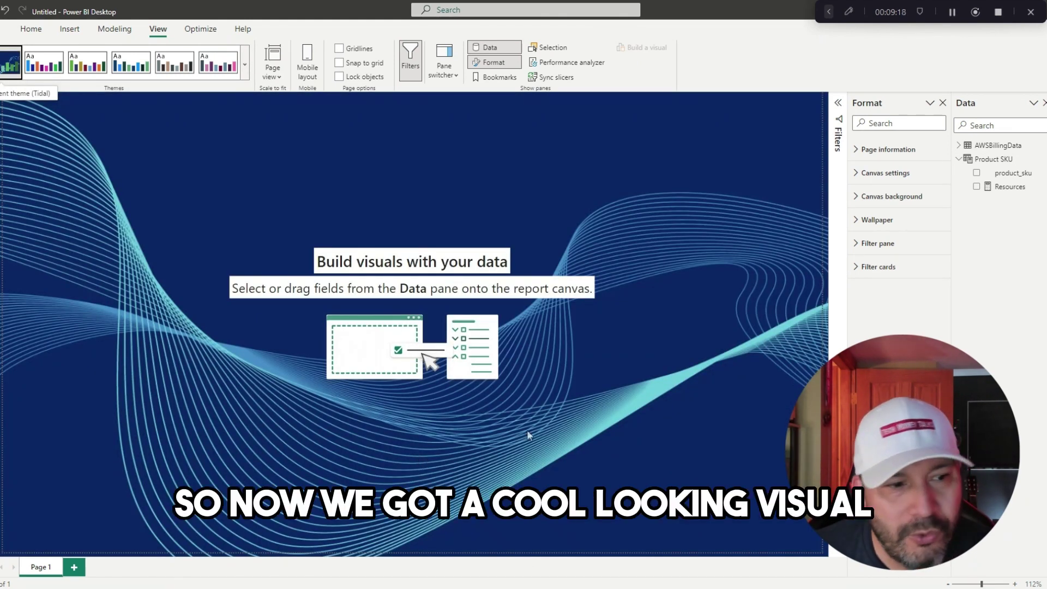
pyautogui.click(31, 30)
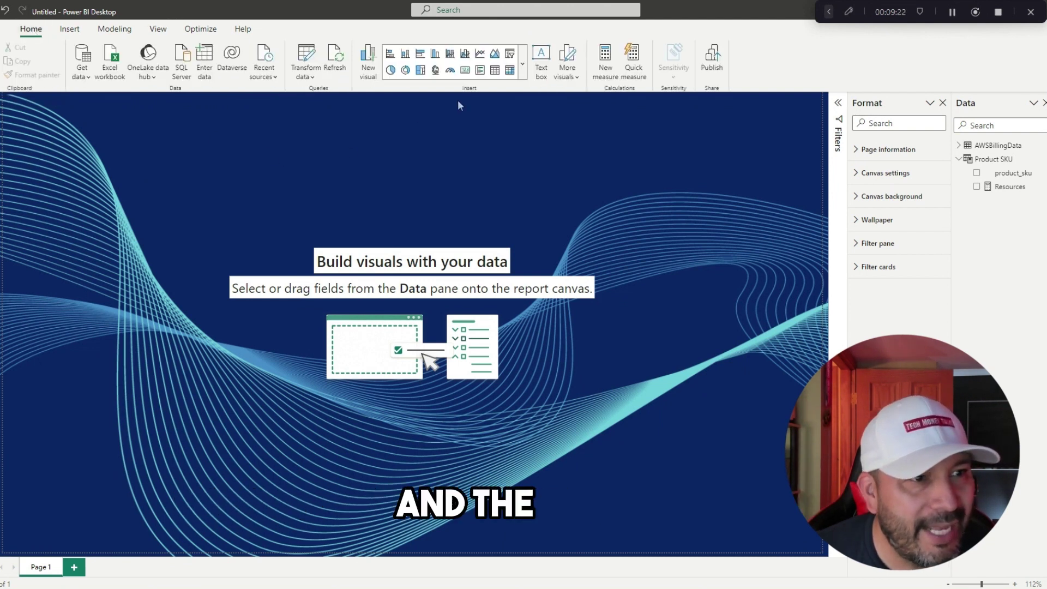
# Add a card showing the Resources measure (214) and move it down and right on the page
pyautogui.click(464, 70)
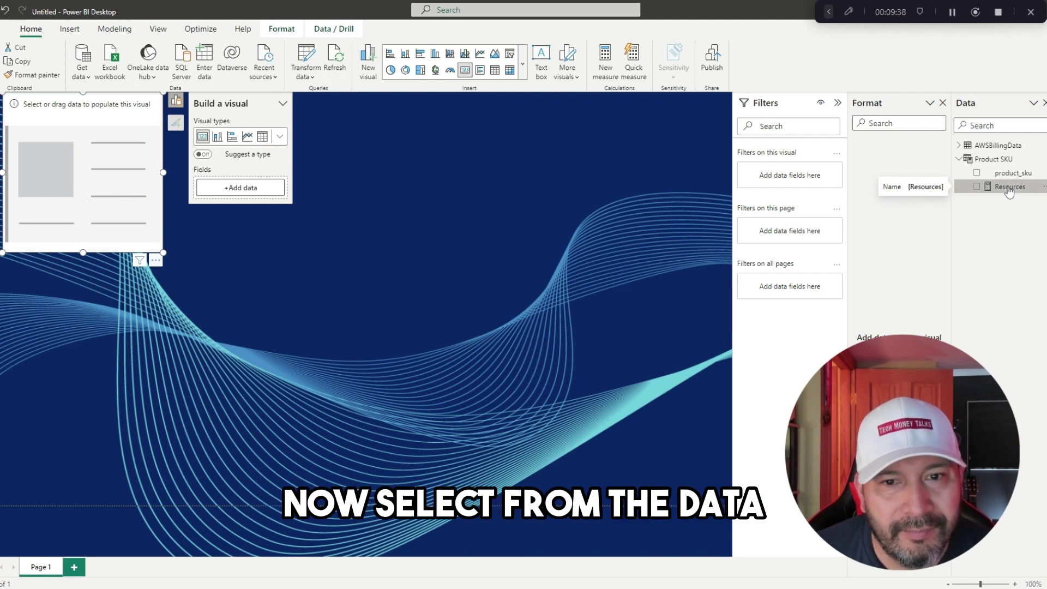
pyautogui.moveTo(1009, 191); pyautogui.dragTo(110, 166)
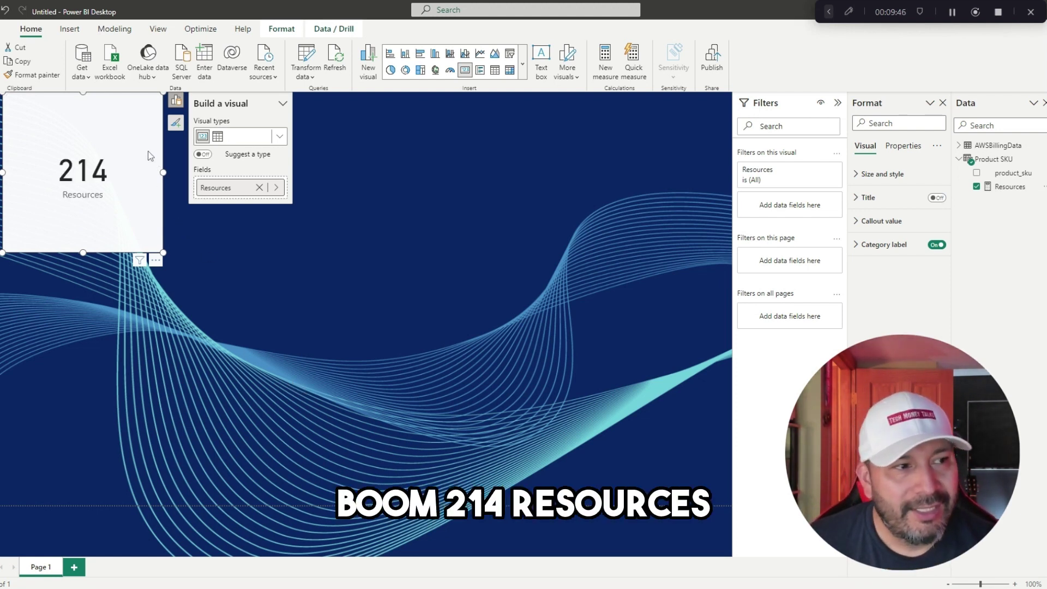
pyautogui.moveTo(131, 133); pyautogui.dragTo(194, 182)
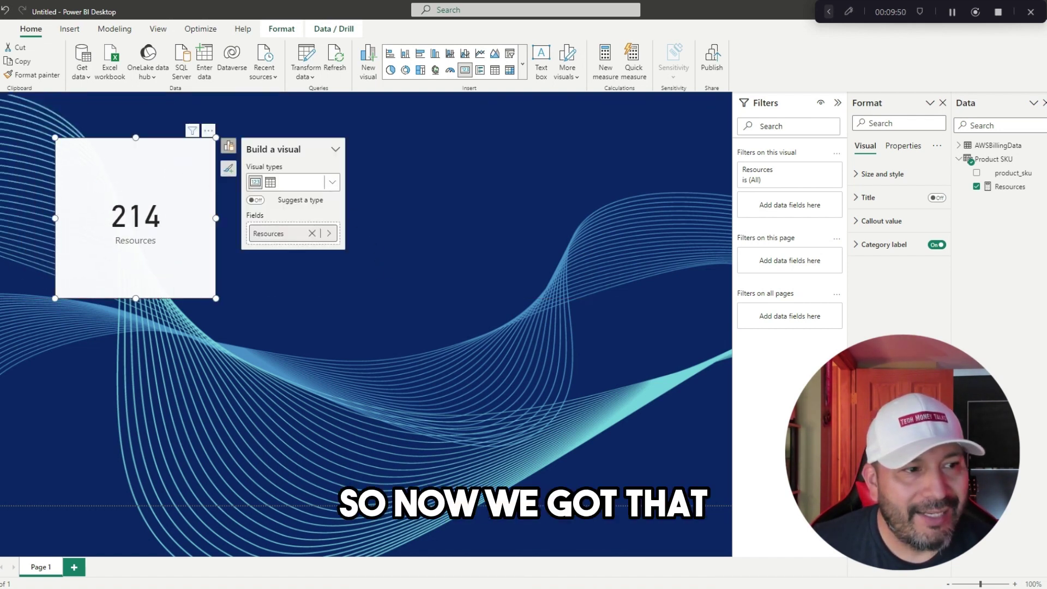
pyautogui.click(415, 339)
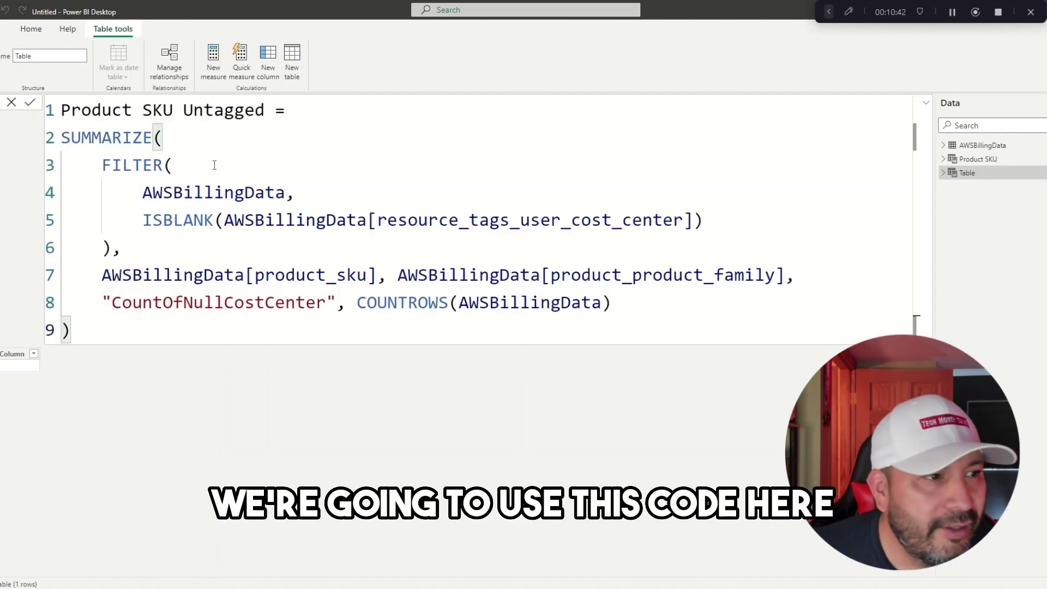
# Commit the Product SKU Untagged table formula counting blank cost-center rows per SKU, then add an empty card
pyautogui.click(215, 165)
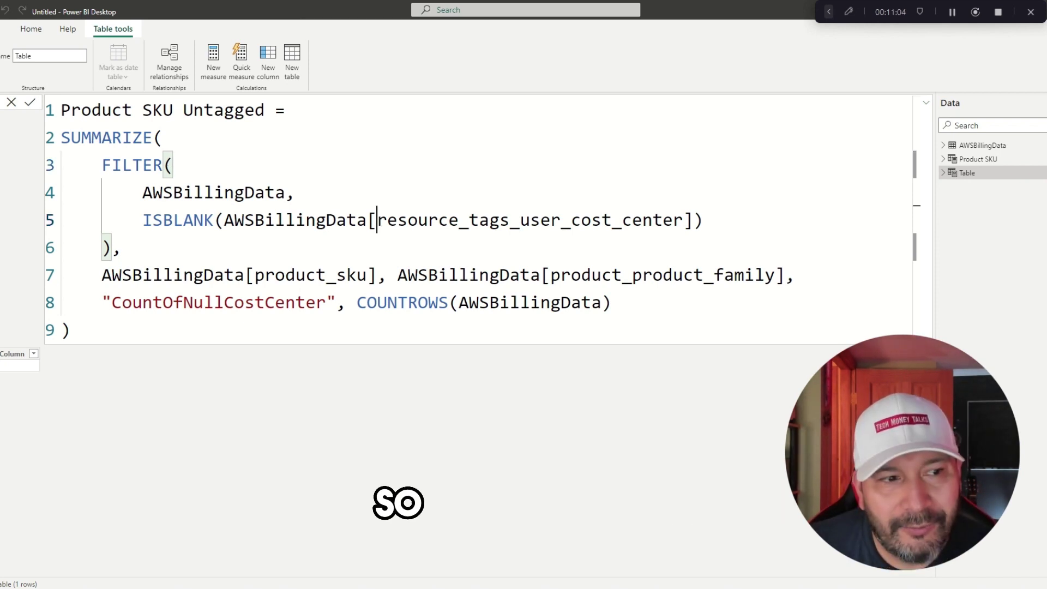
pyautogui.moveTo(376, 221); pyautogui.dragTo(684, 221)
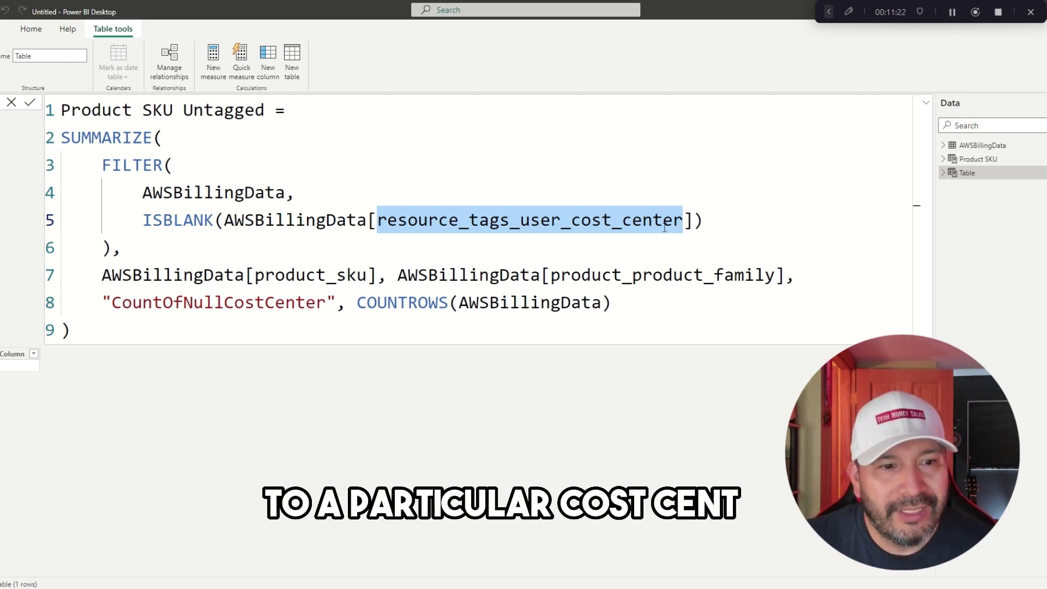
pyautogui.click(701, 218)
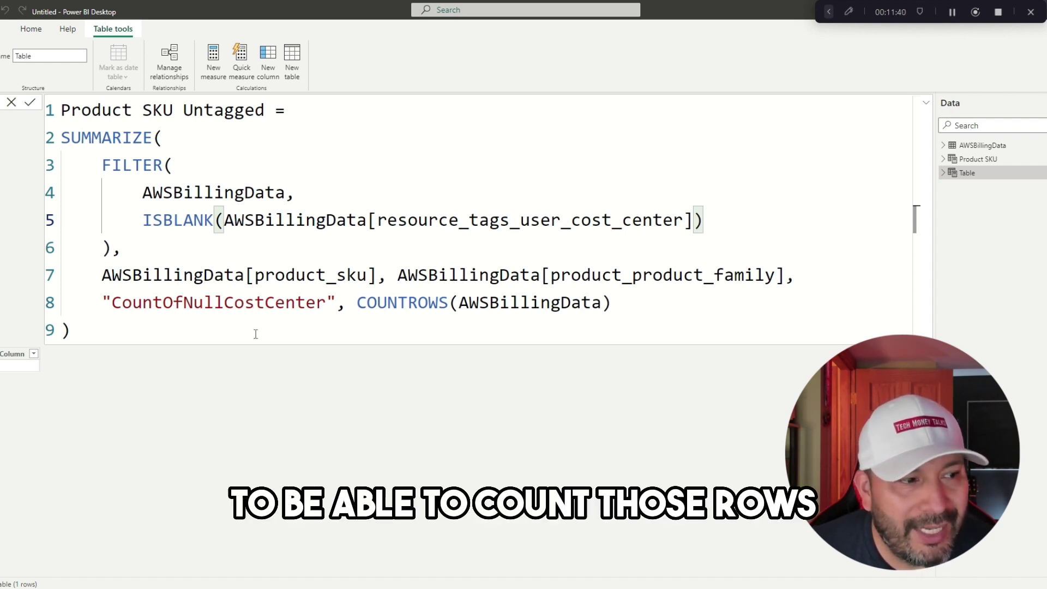
pyautogui.press('Return')
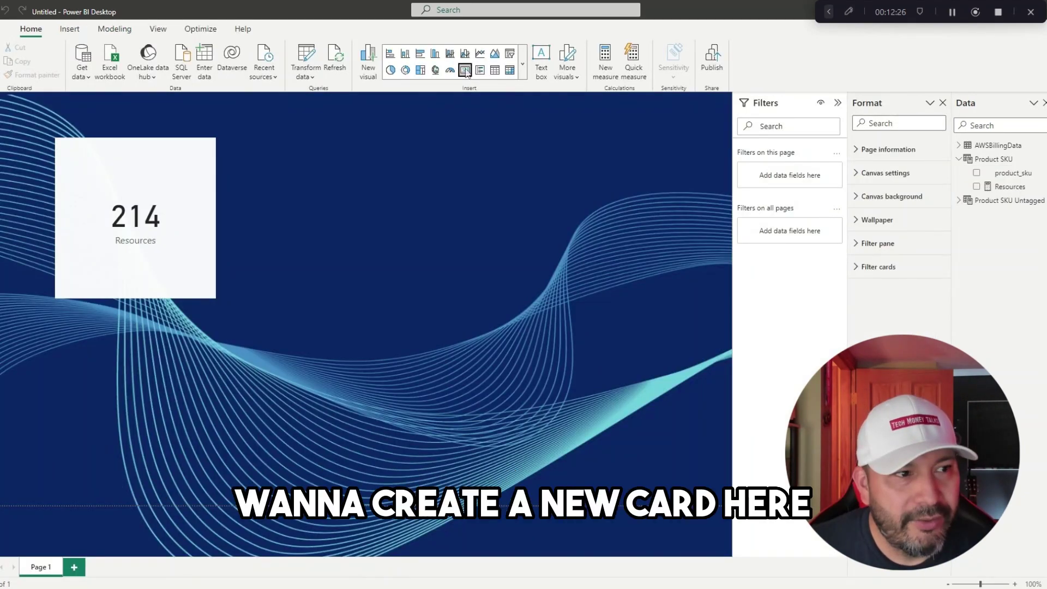
pyautogui.click(465, 70)
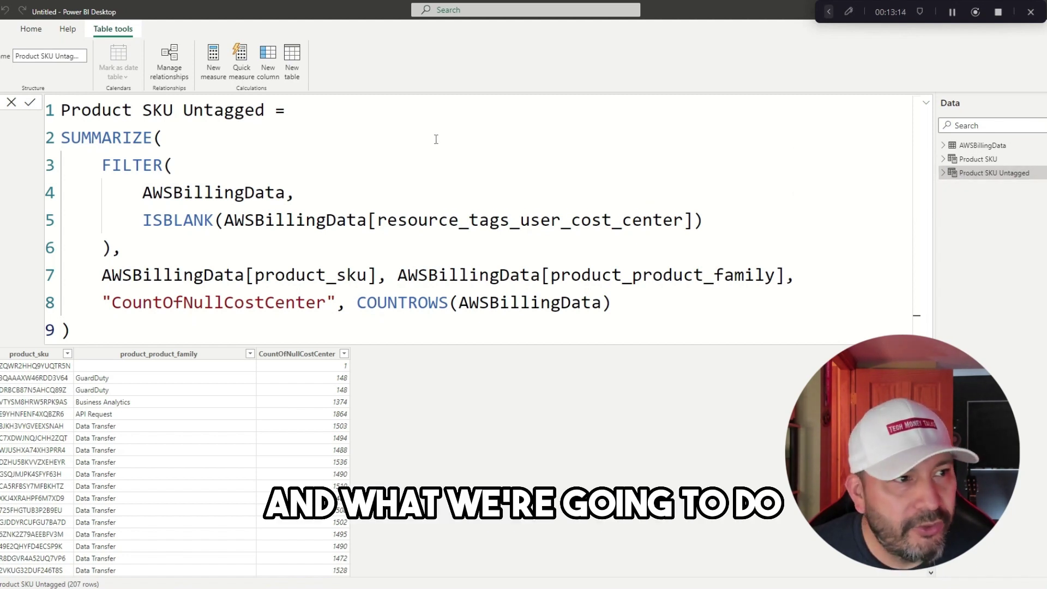
# Create the Untagged Resources measure as COUNTROWS('Product SKU Untagged')
pyautogui.click(214, 56)
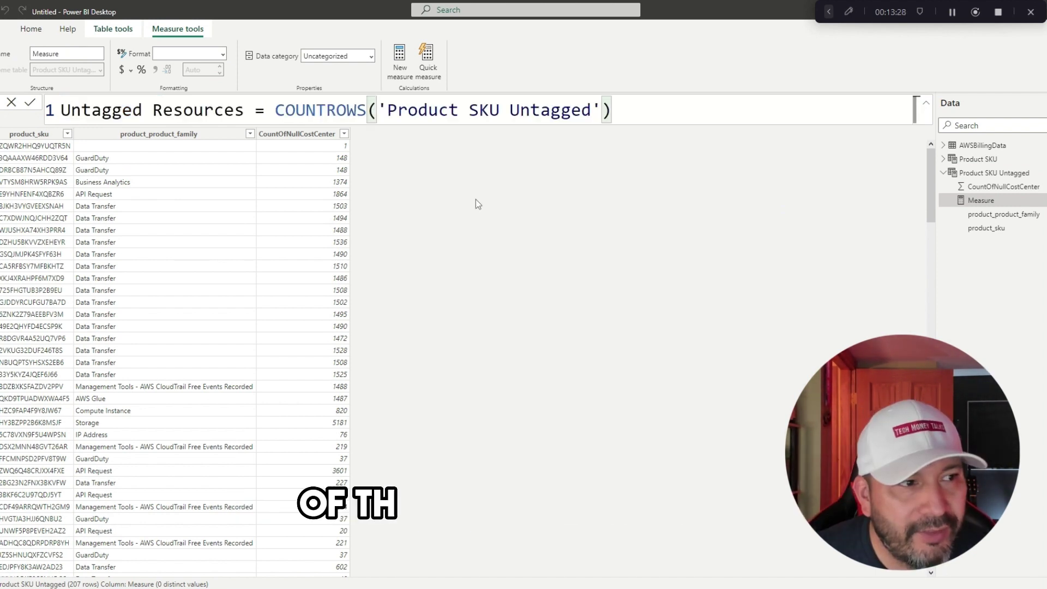
pyautogui.press('Return')
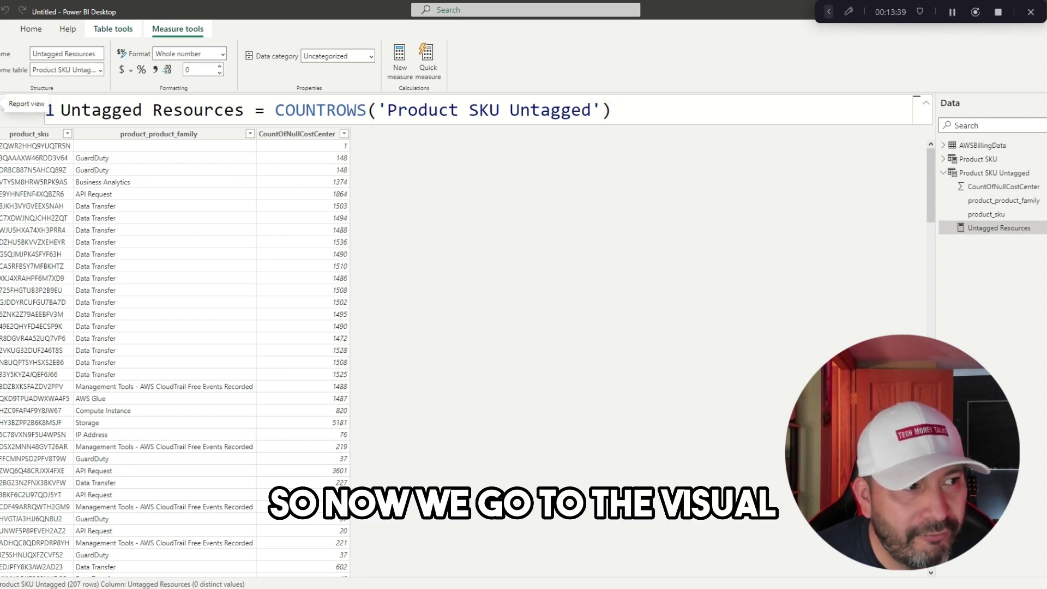
pyautogui.click(3, 100)
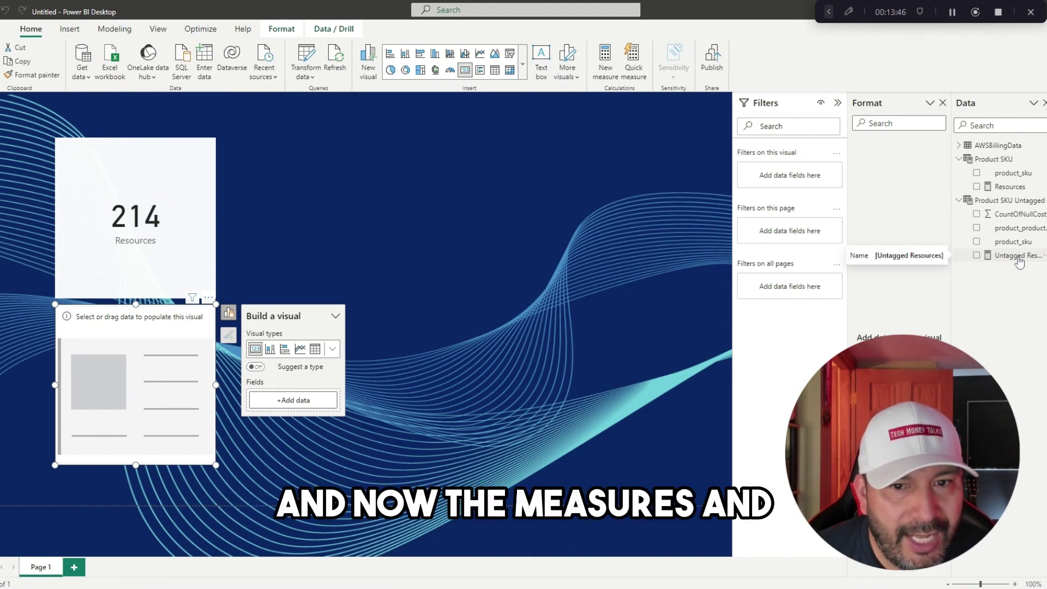
# Fill the empty card with Untagged Resources (207) and place it beside the 214 card
pyautogui.click(1017, 256)
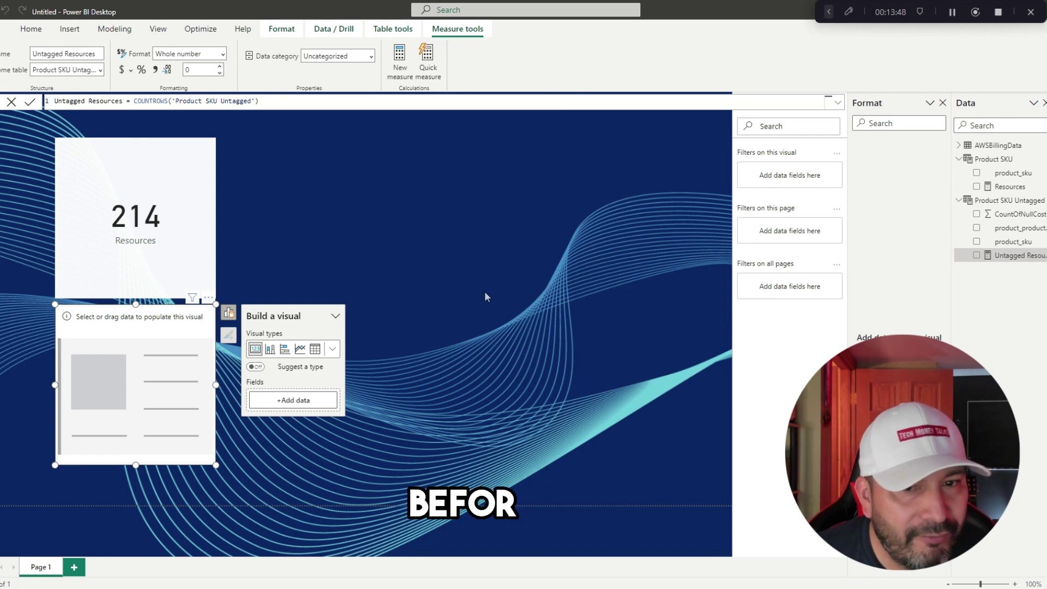
pyautogui.moveTo(1018, 263); pyautogui.dragTo(162, 387)
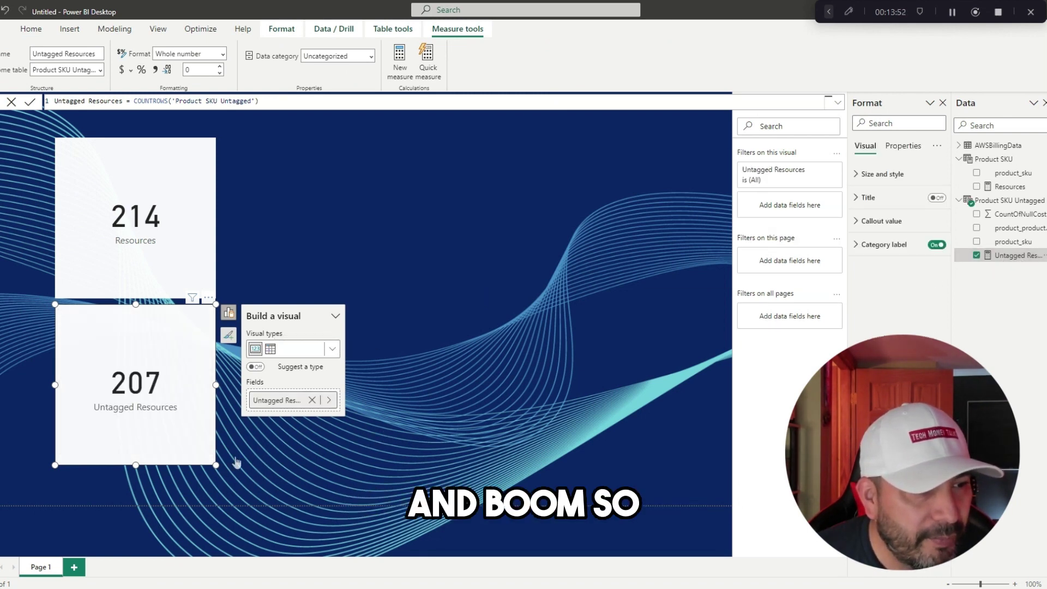
pyautogui.moveTo(156, 421); pyautogui.dragTo(343, 262)
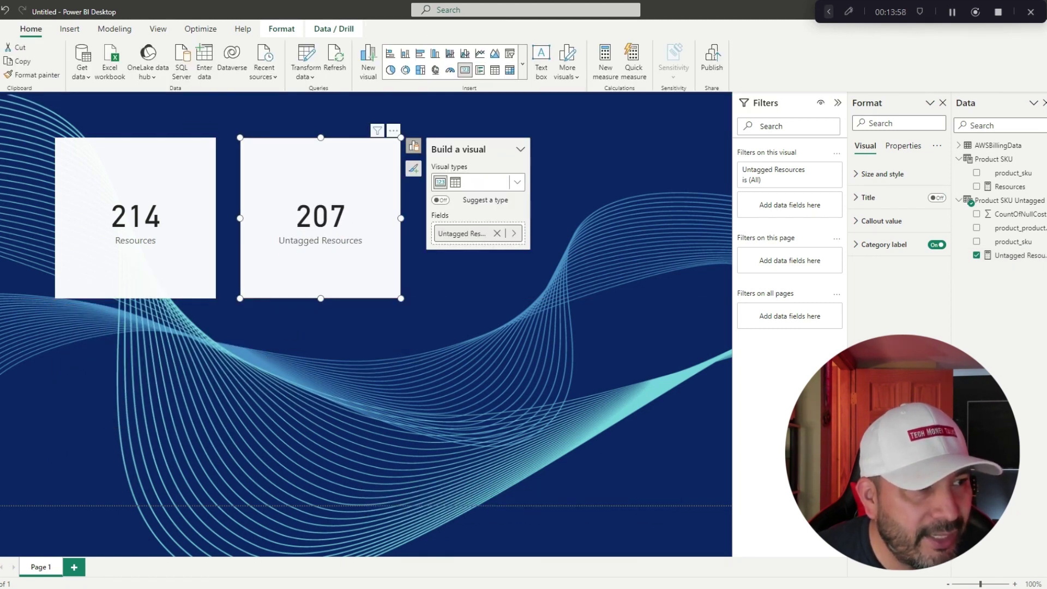
pyautogui.click(5, 152)
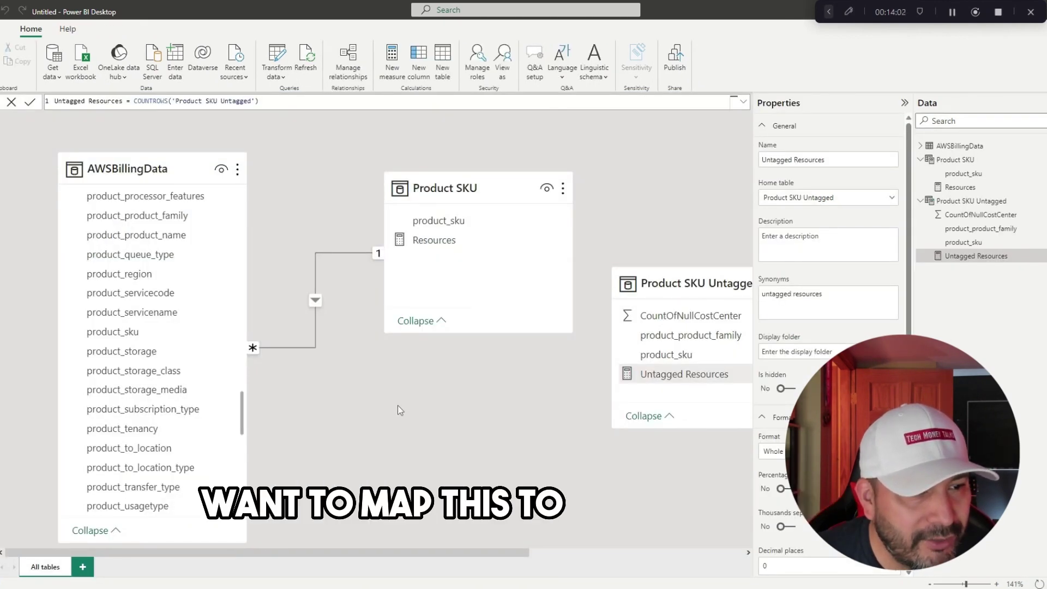
# Place Product SKU Untagged below Product SKU and relate it to AWSBillingData on product_sku
pyautogui.moveTo(713, 289); pyautogui.dragTo(484, 399)
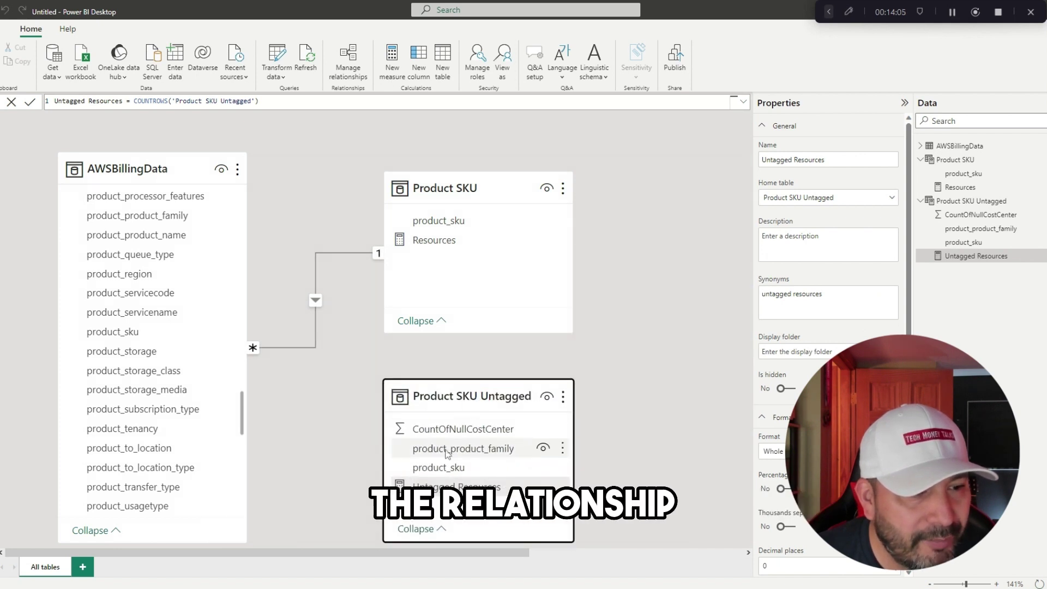
pyautogui.moveTo(419, 467); pyautogui.dragTo(132, 335)
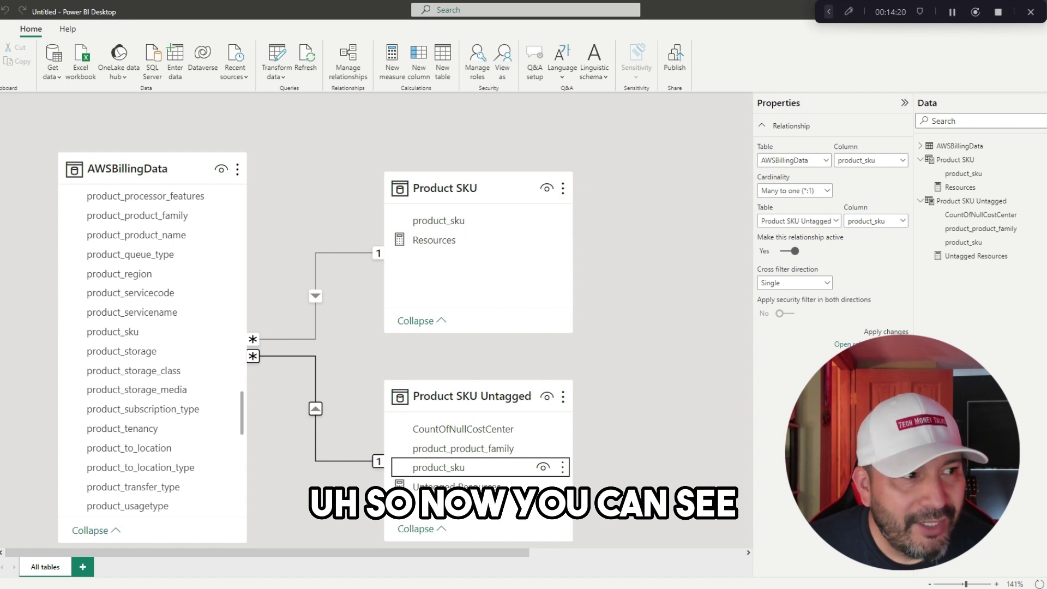
pyautogui.click(11, 107)
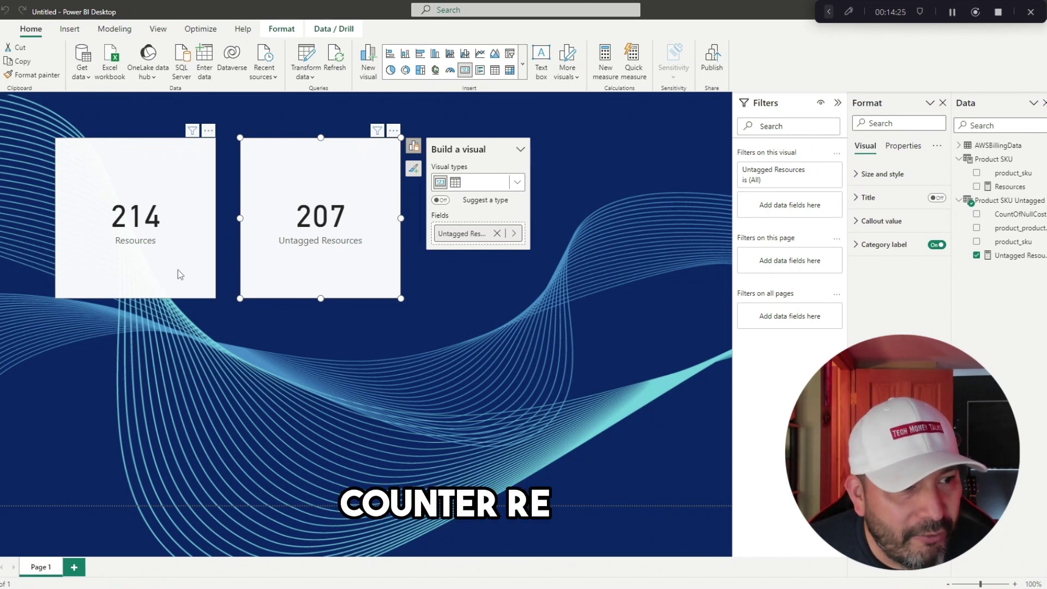
# Add another empty card and create Tagging Coverage = DIVIDE(Resources minus Untagged Resources, Resources)
pyautogui.click(507, 279)
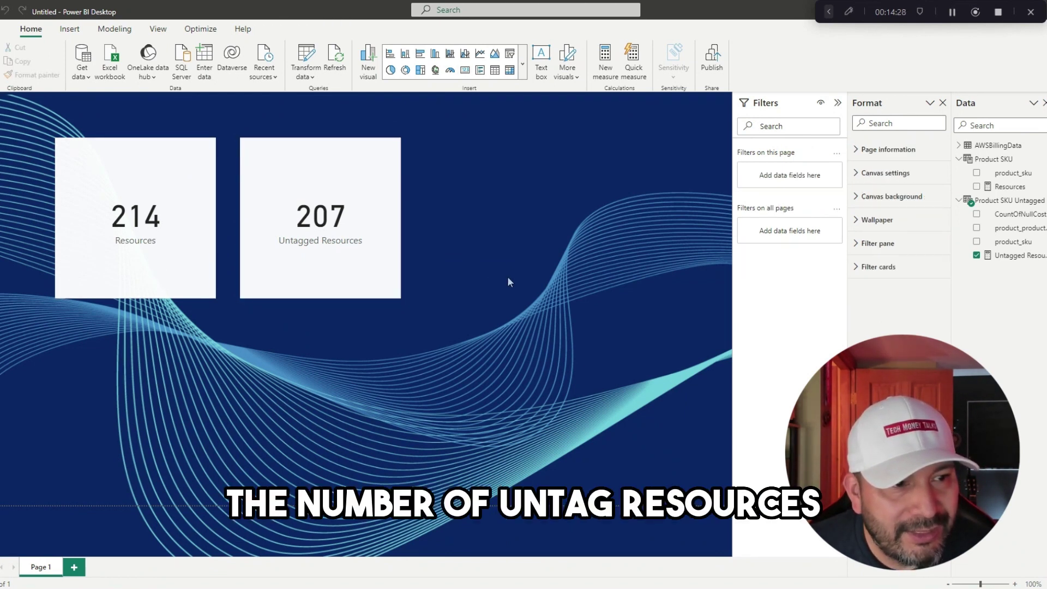
pyautogui.click(465, 70)
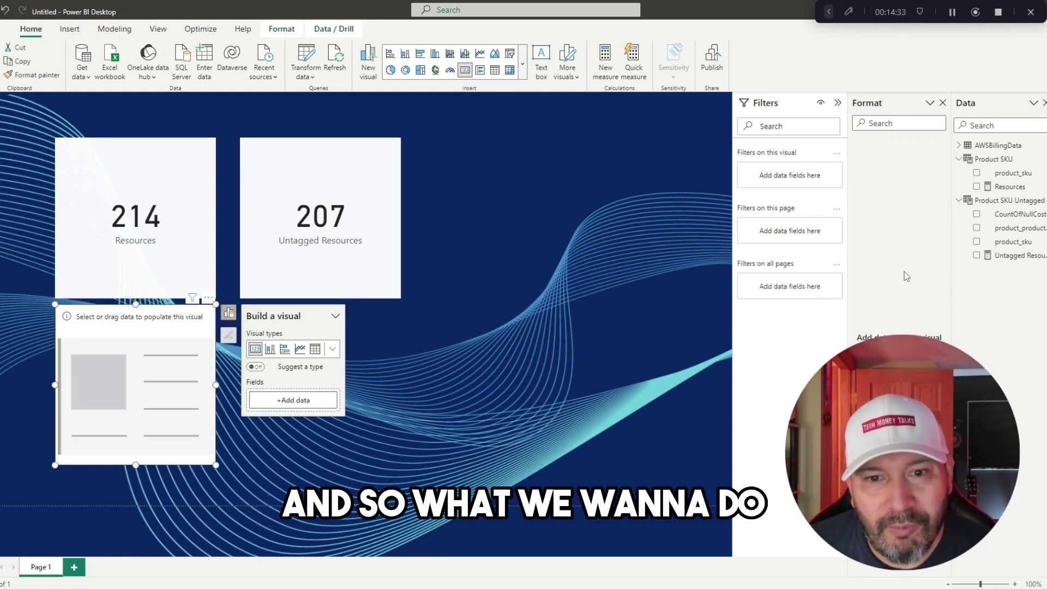
pyautogui.click(11, 130)
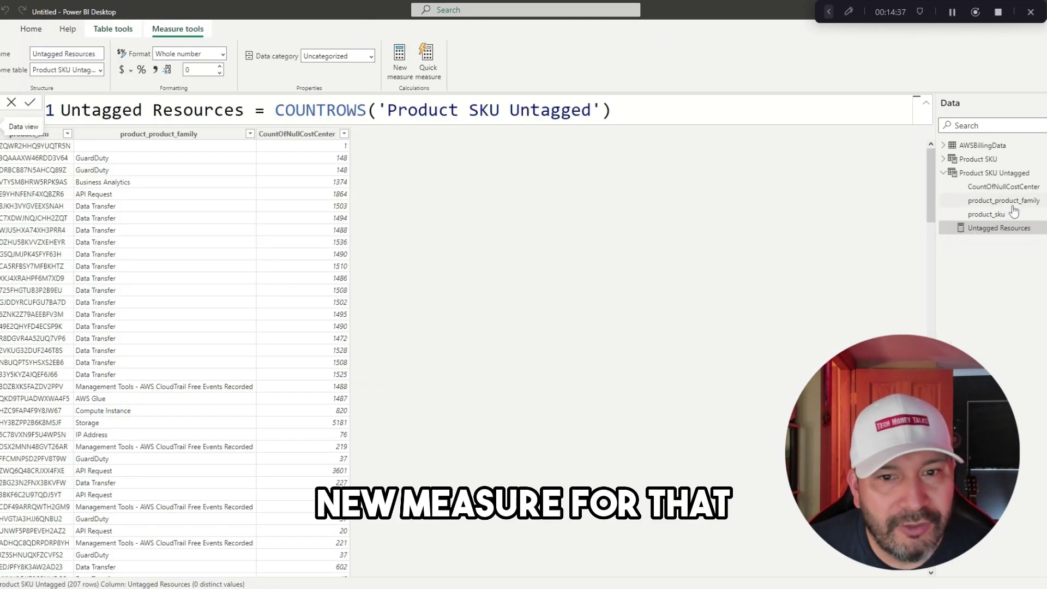
pyautogui.click(995, 174)
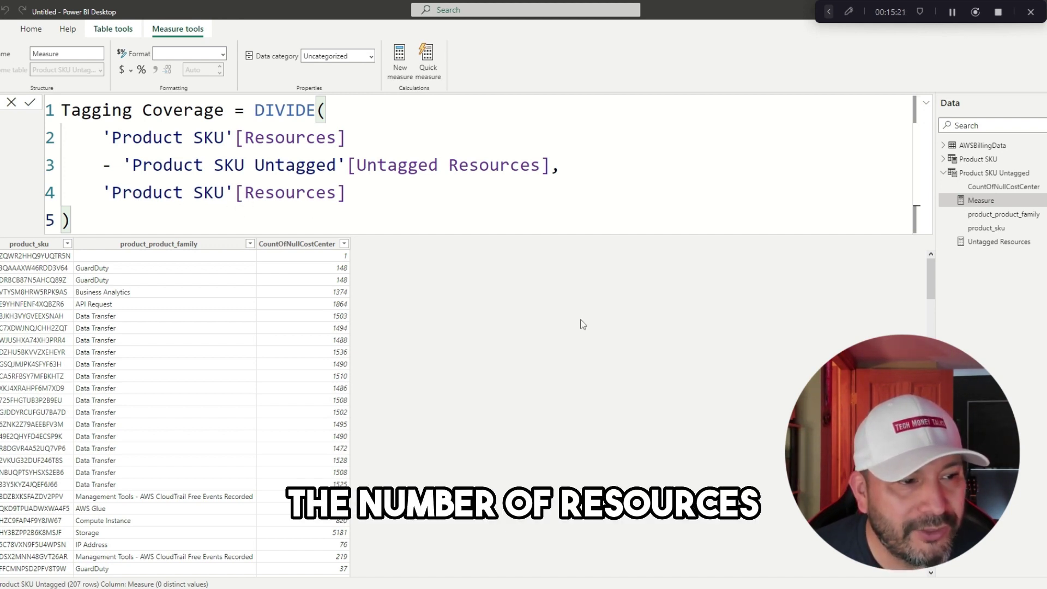
pyautogui.press('Return')
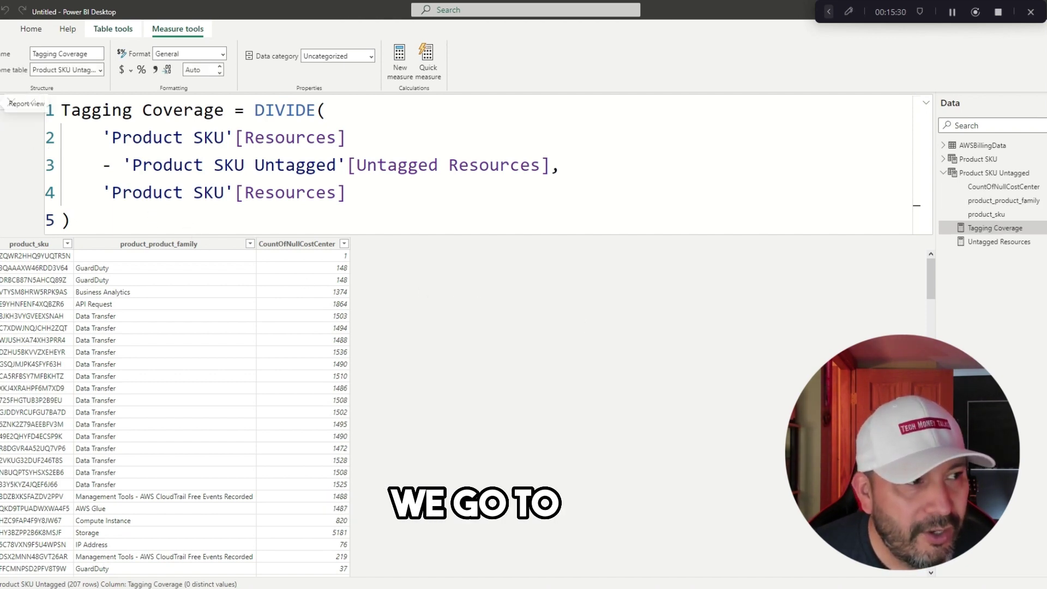
# Put Tagging Coverage on a card beside the 207 card, formatted as a percentage reading 3.27%
pyautogui.click(3, 116)
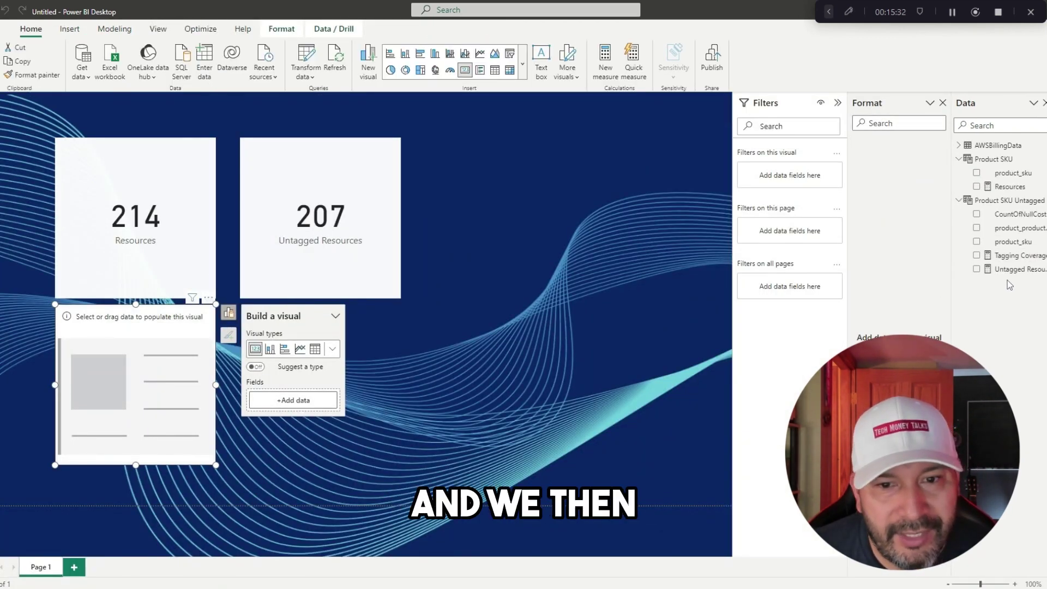
pyautogui.moveTo(1015, 255); pyautogui.dragTo(200, 355)
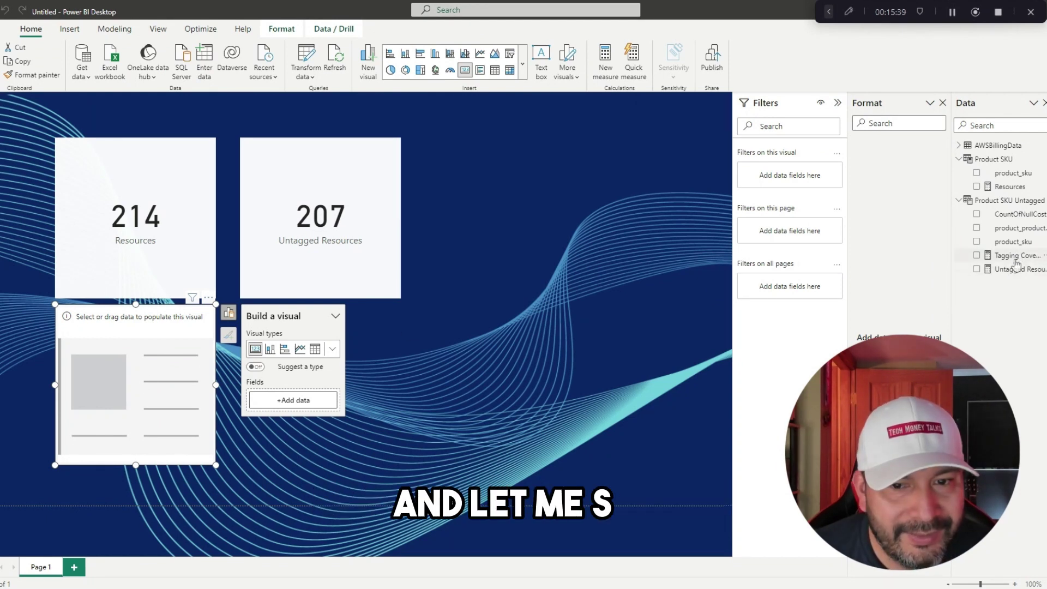
pyautogui.moveTo(1015, 256); pyautogui.dragTo(169, 385)
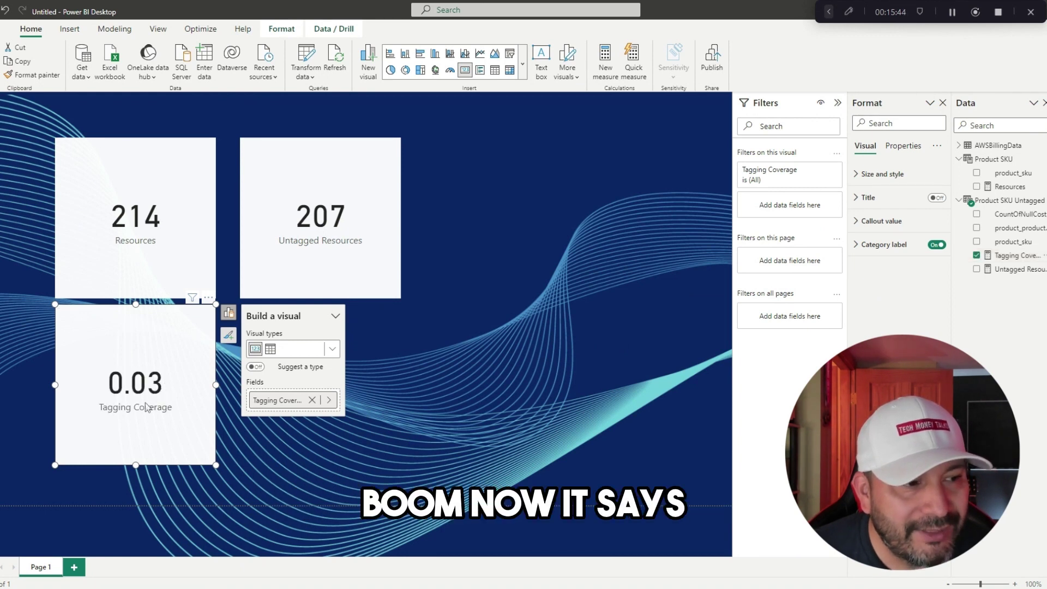
pyautogui.moveTo(146, 403); pyautogui.dragTo(529, 220)
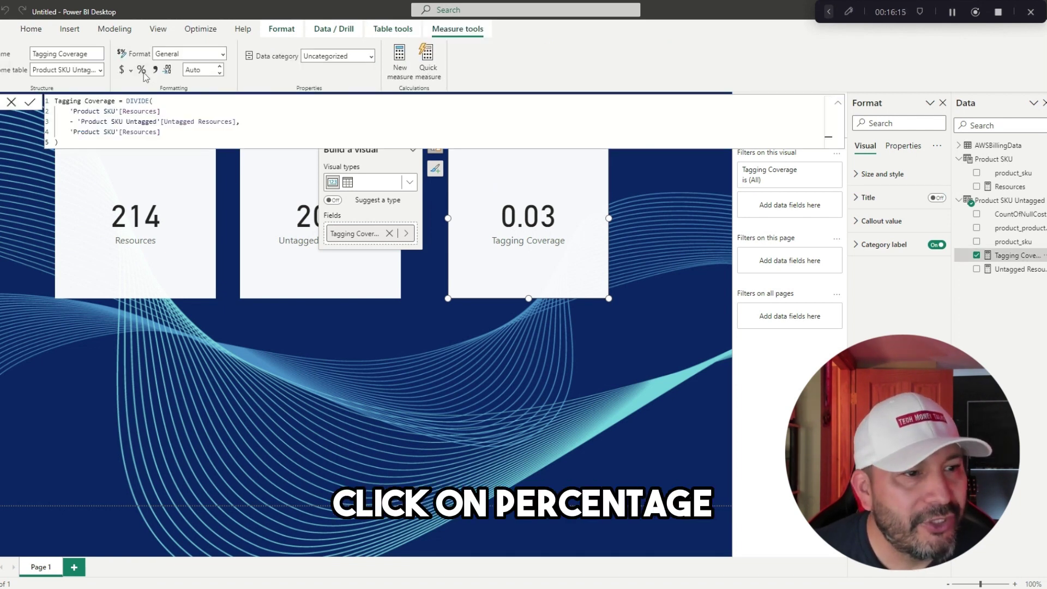
pyautogui.click(144, 73)
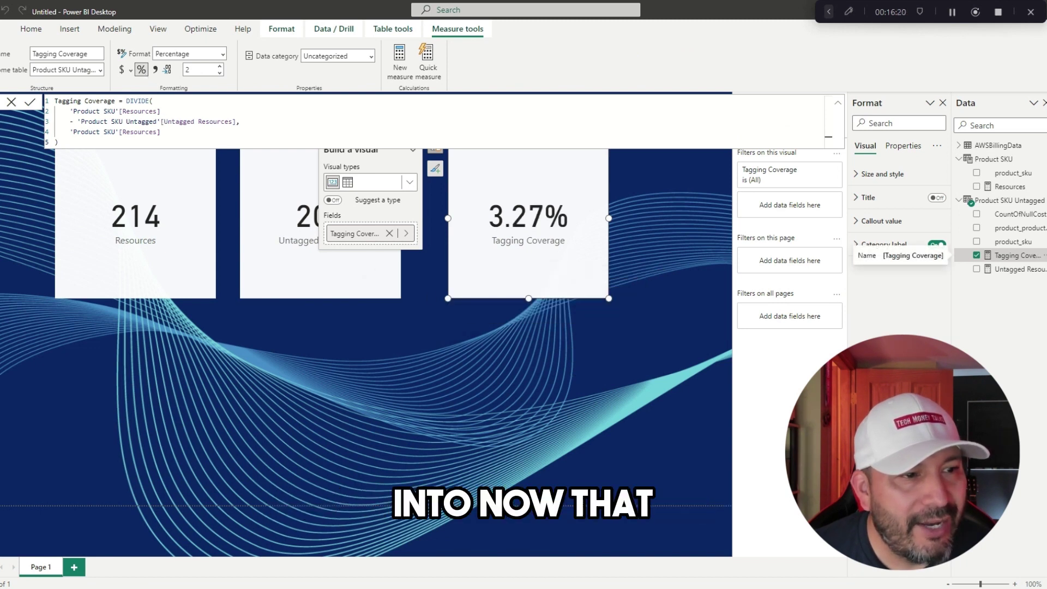
pyautogui.click(571, 368)
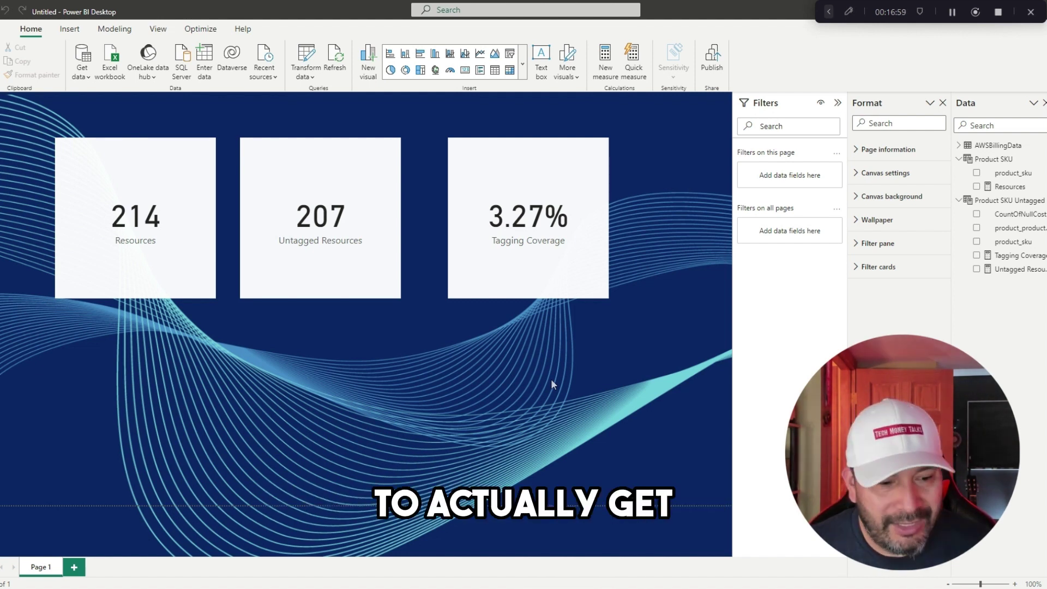
# Switch to the finished Tagging Coverage file and view how AWSBillingData relates to its date, cost-center and product tables
pyautogui.moveTo(567, 586)
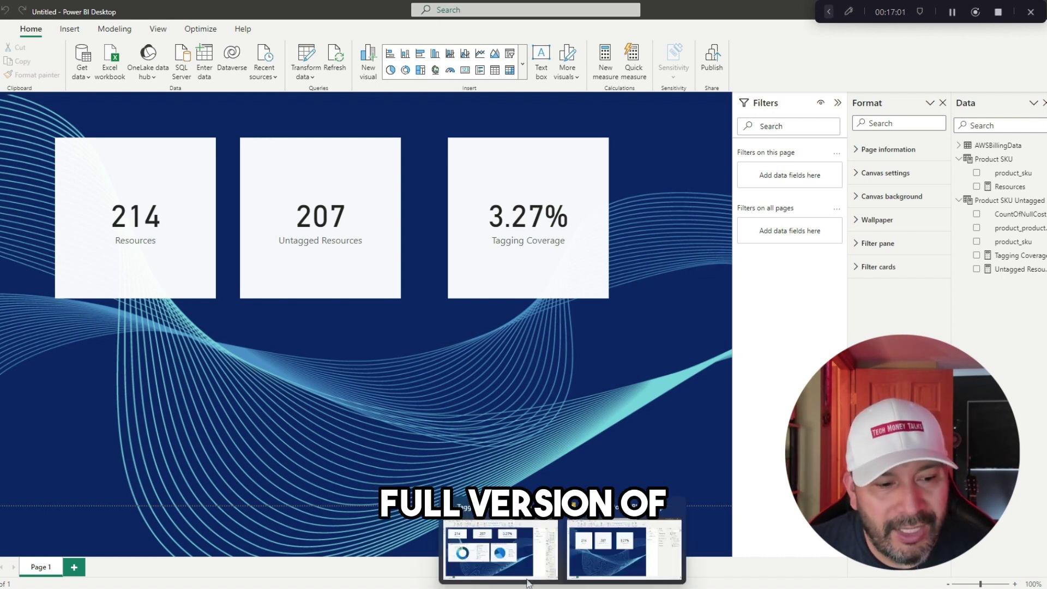
pyautogui.click(508, 560)
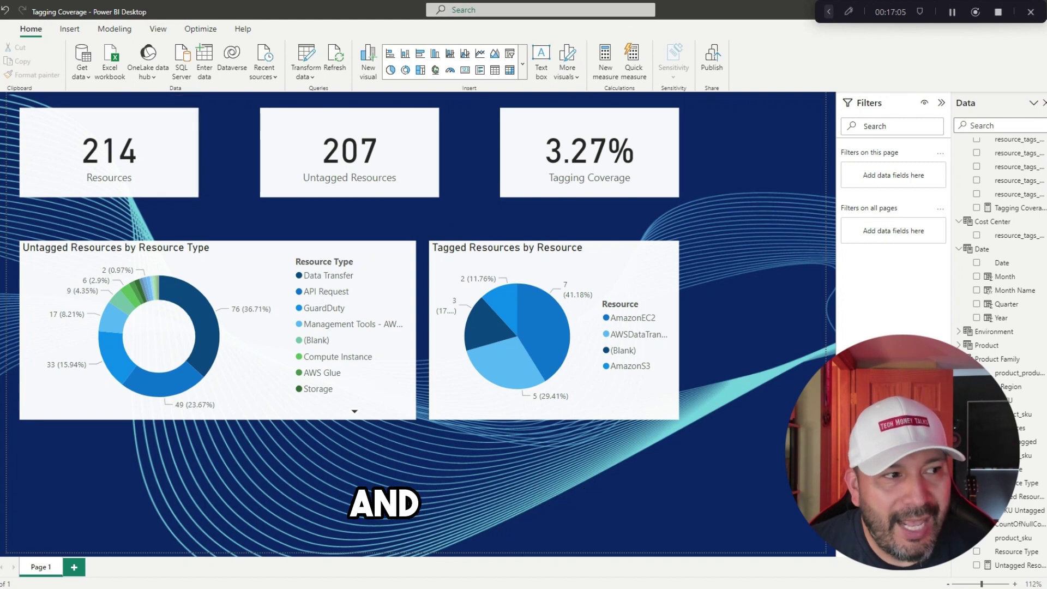
pyautogui.click(6, 149)
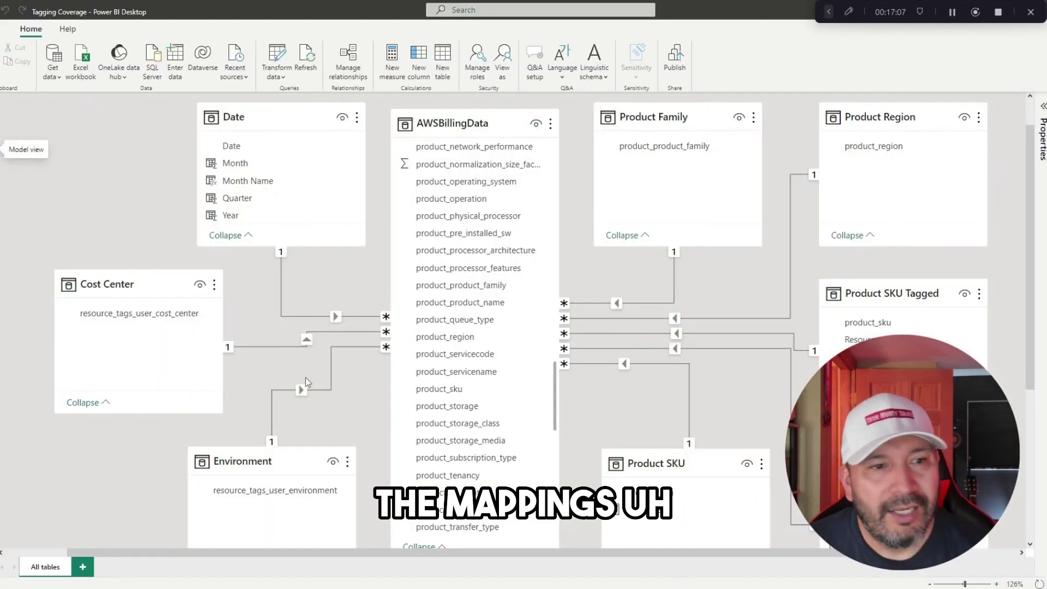